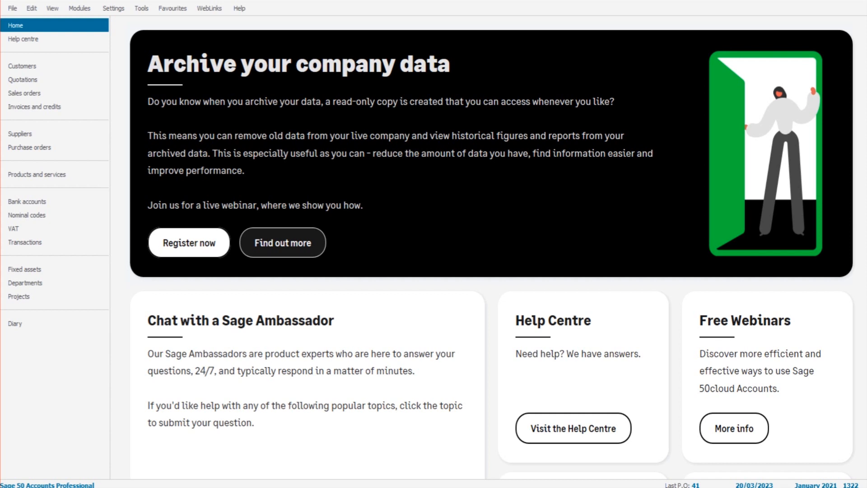
Step: Show the Bank accounts list from the navigation pane
click(27, 201)
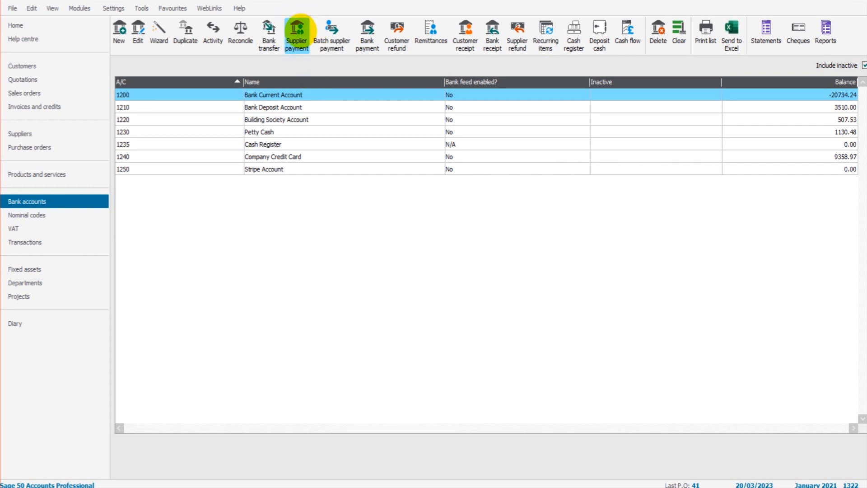
Step: Start a supplier payment from Bank Current Account with BOOK001 Bookkeeping Master Supplier as payee
click(297, 31)
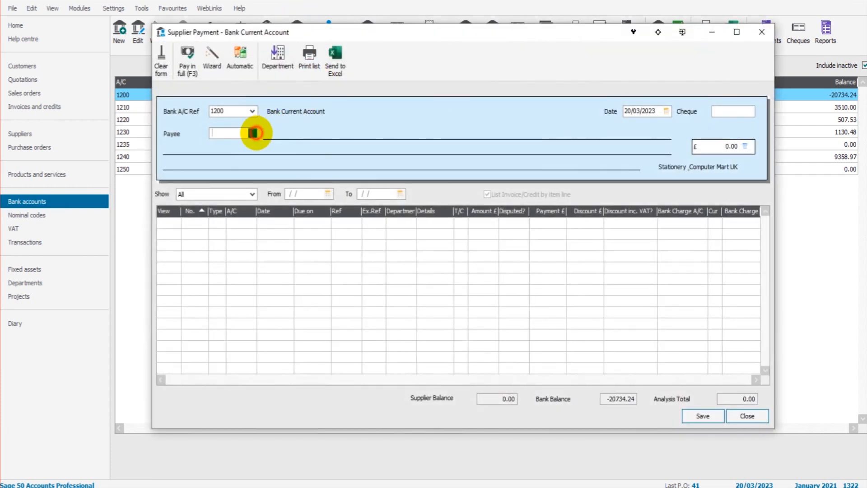
click(252, 134)
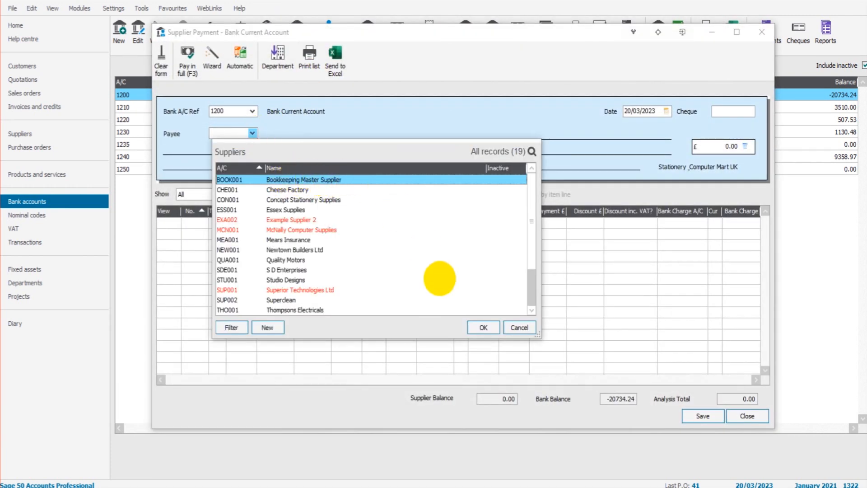
click(484, 327)
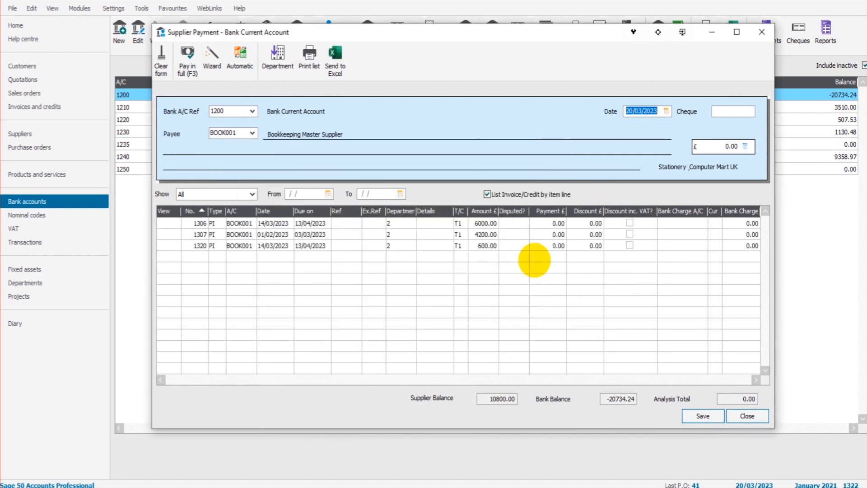
click(723, 146)
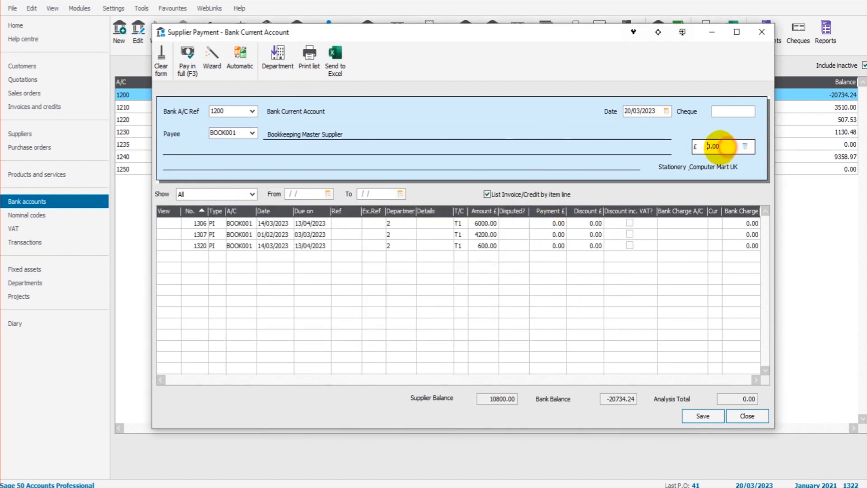
Step: Pay invoices 1306 and 1307 in full for 10,200.00 and save, accepting the date warning
click(549, 223)
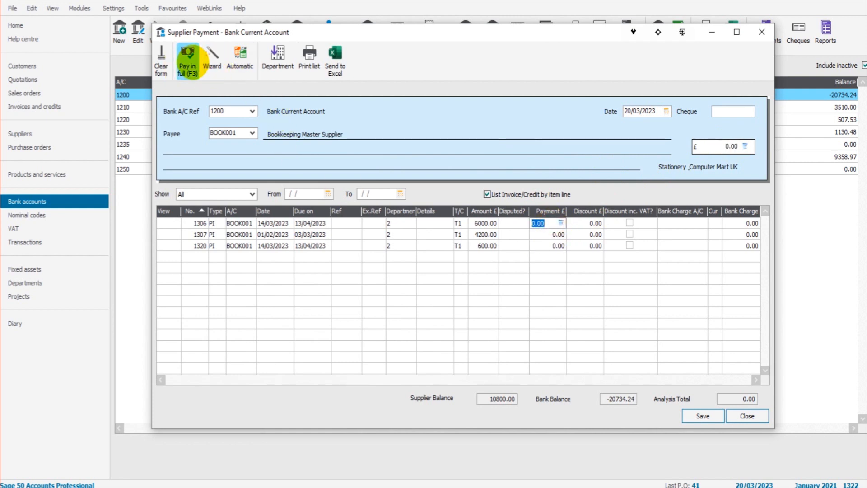
click(188, 61)
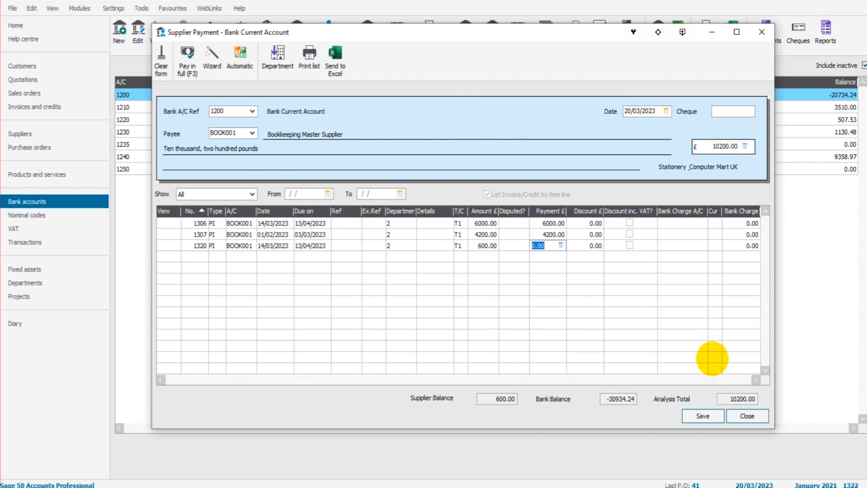
click(689, 415)
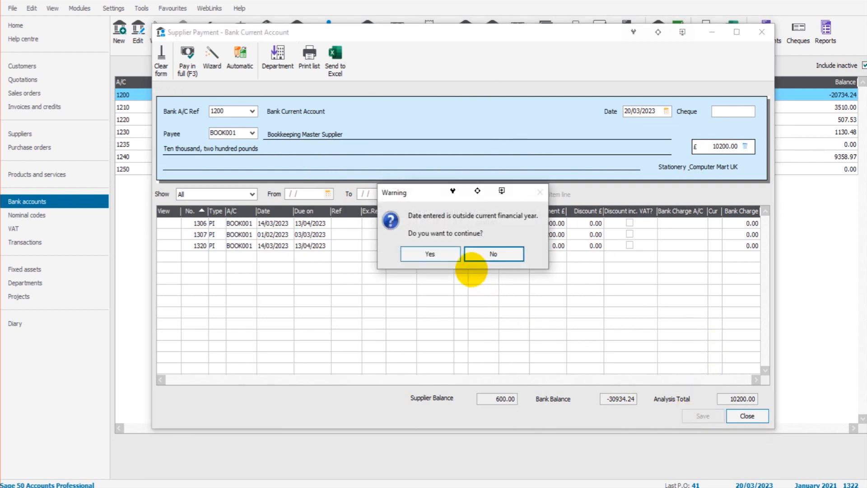
click(431, 253)
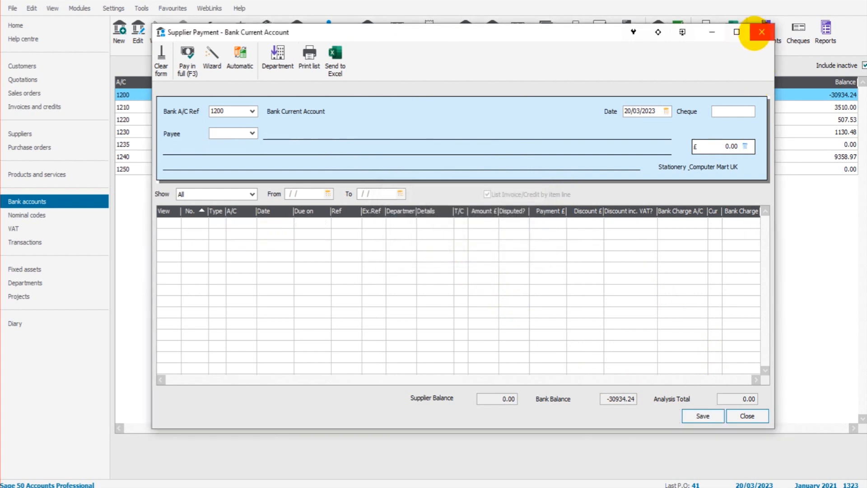
Step: Hide and re-show the Remittances command, then list unprinted remittances for Bank Current Account
click(760, 32)
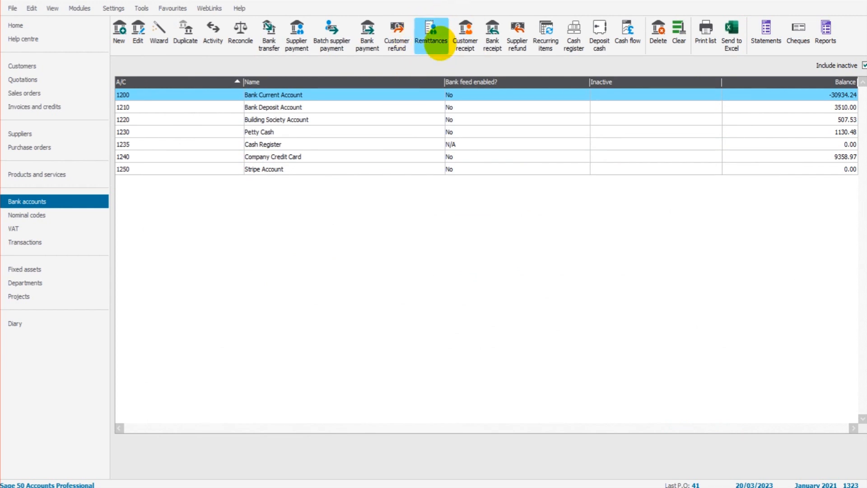
right_click(465, 30)
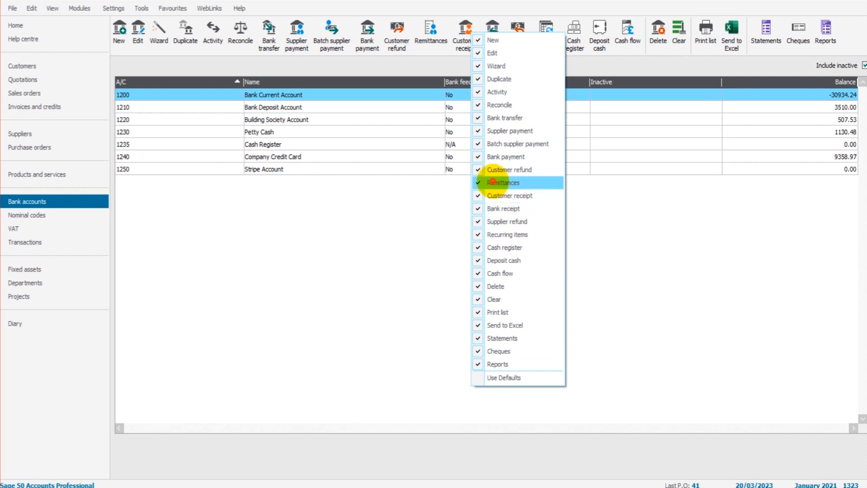
click(494, 181)
right_click(428, 35)
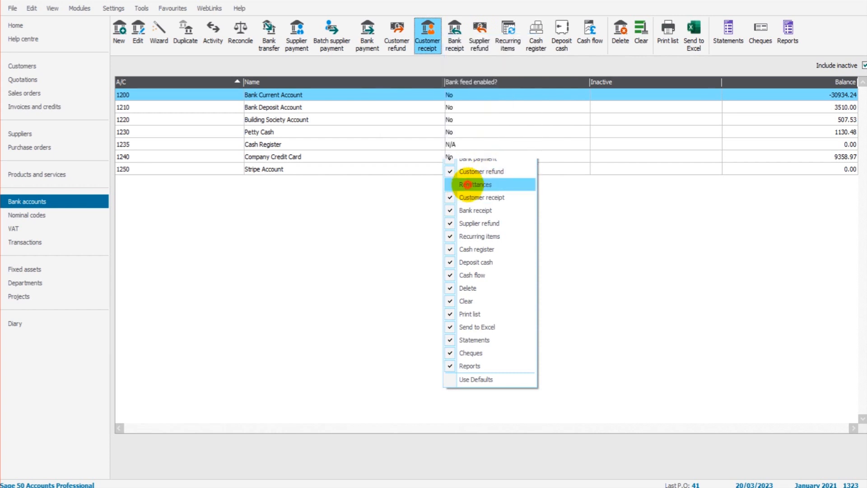
click(474, 183)
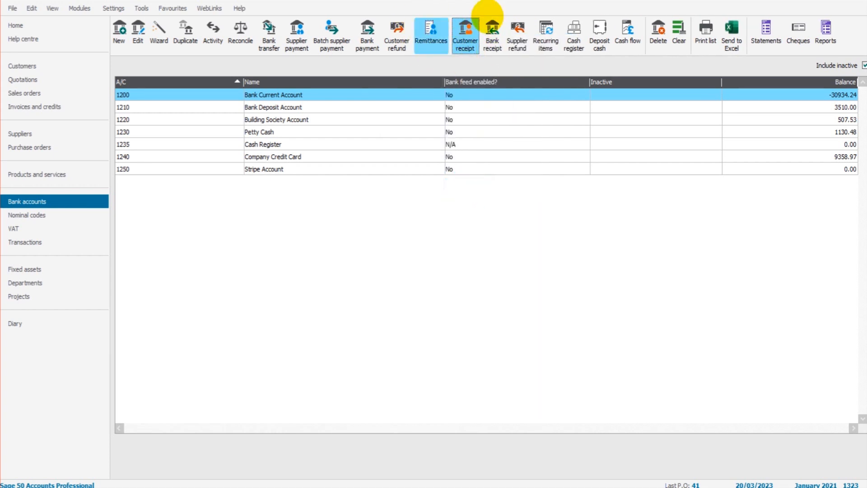
click(432, 31)
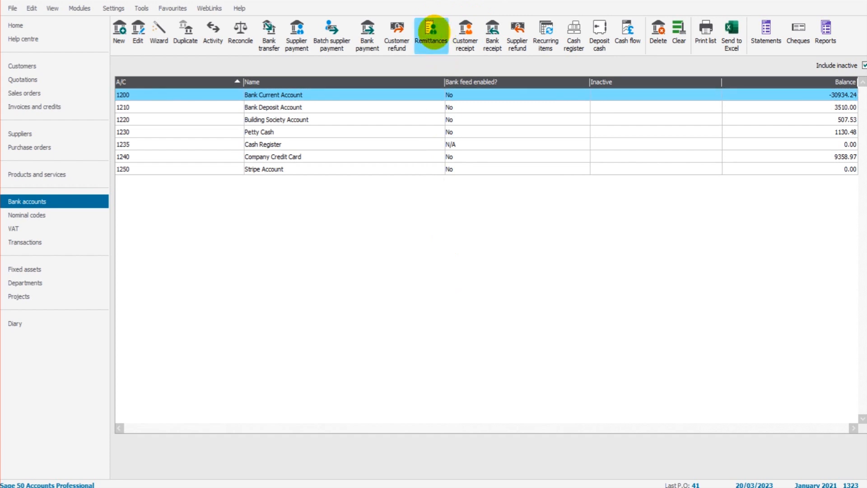
Step: Preview the £10,200 Bookkeeping Master Supplier remittance using A4 Remittance Layout - Plain Paper
click(473, 222)
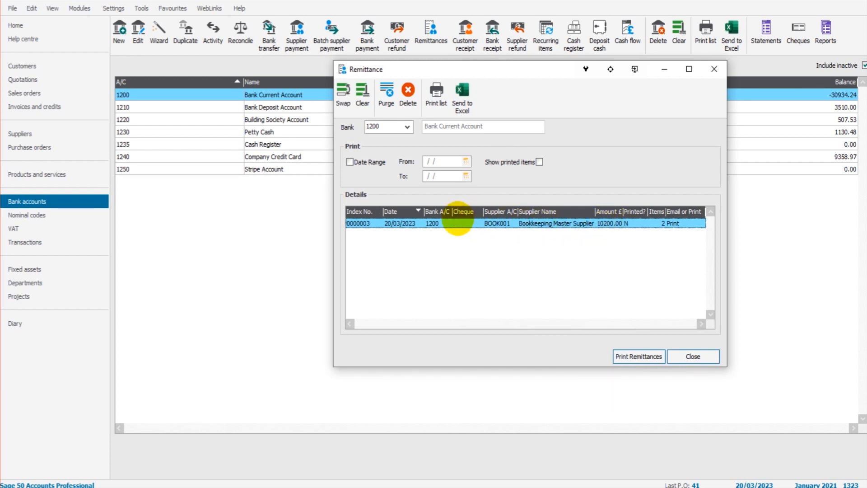
click(638, 356)
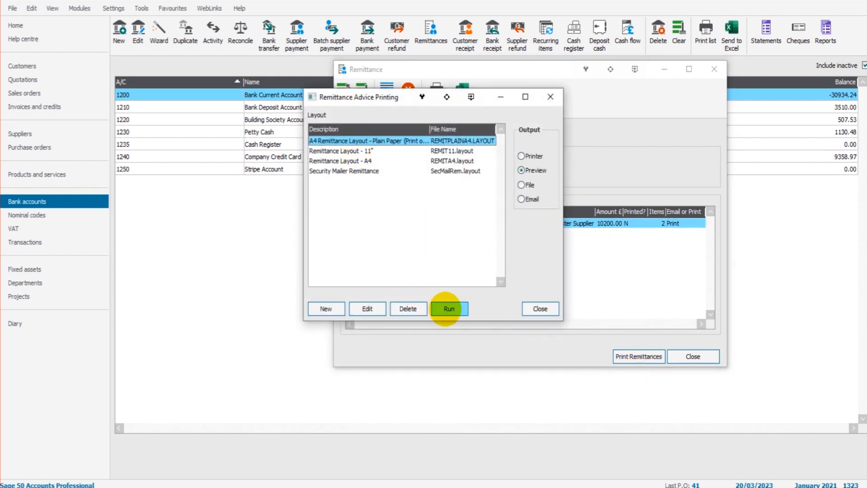
click(448, 309)
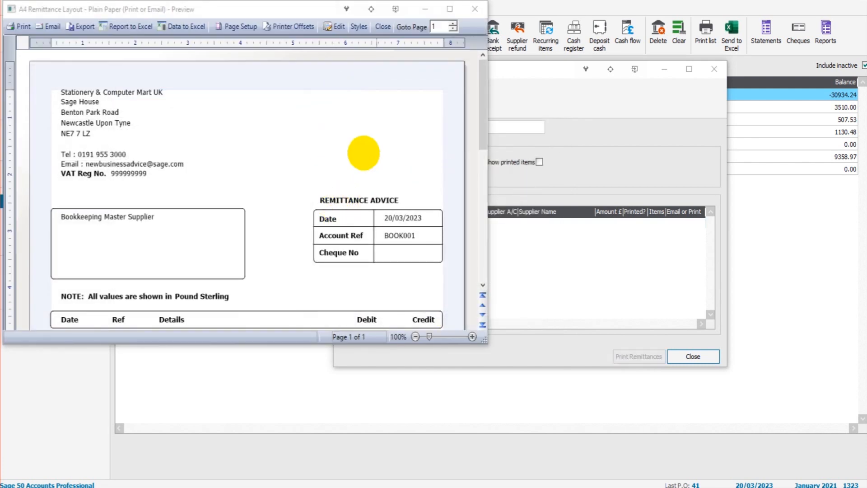
scroll(350, 158, down, 3)
scroll(351, 159, down, 3)
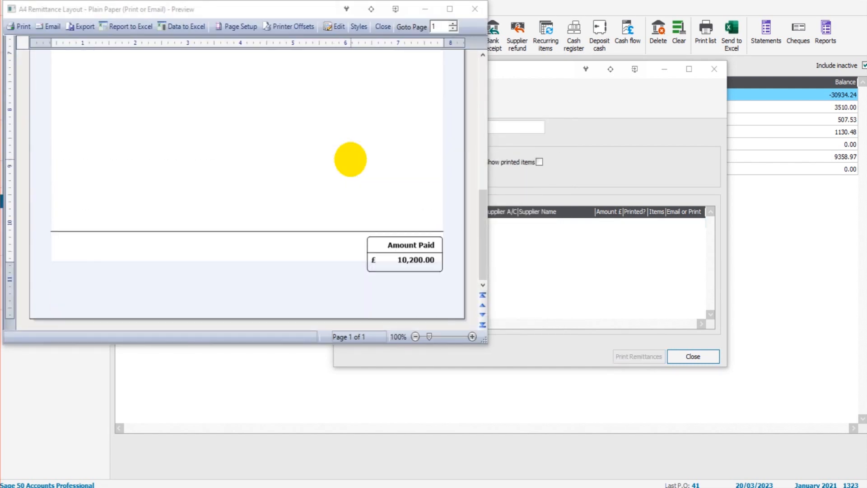
scroll(351, 159, up, 3)
scroll(350, 159, up, 3)
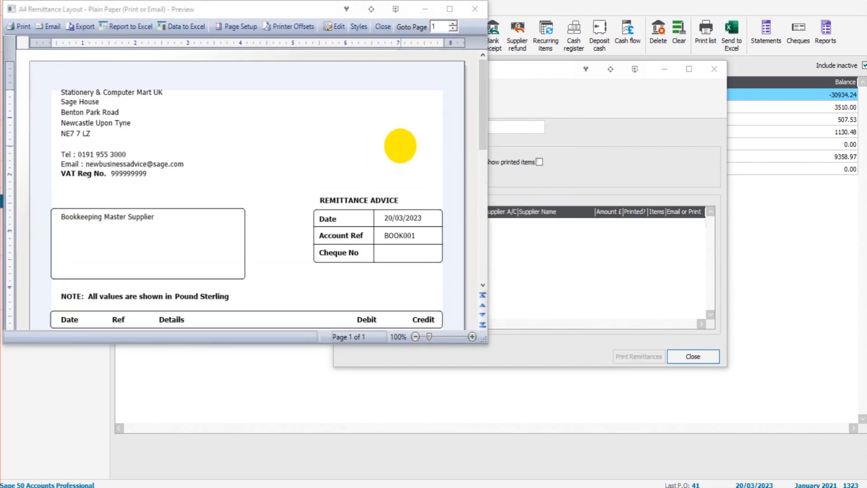
click(474, 9)
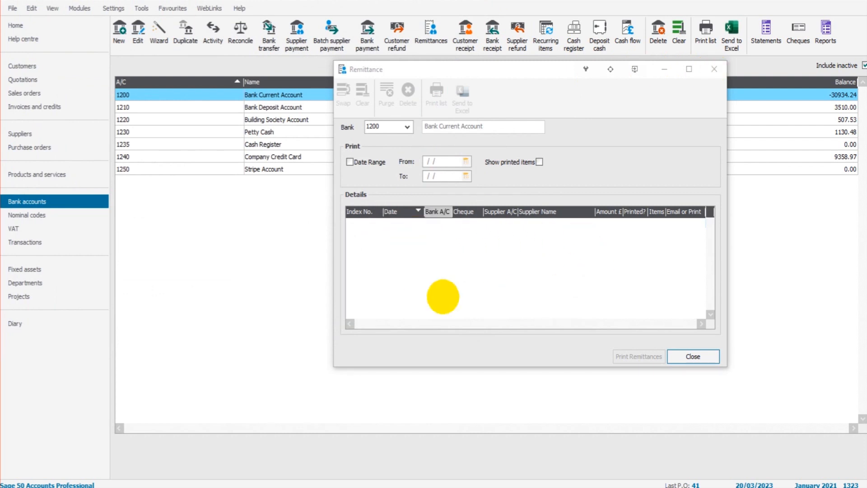
Step: Reopen Remittances showing printed items with no date range limit
click(713, 69)
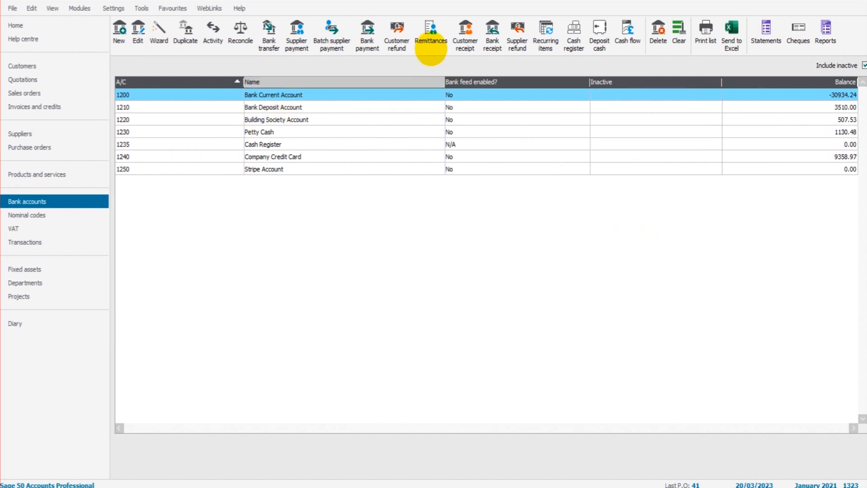
click(431, 33)
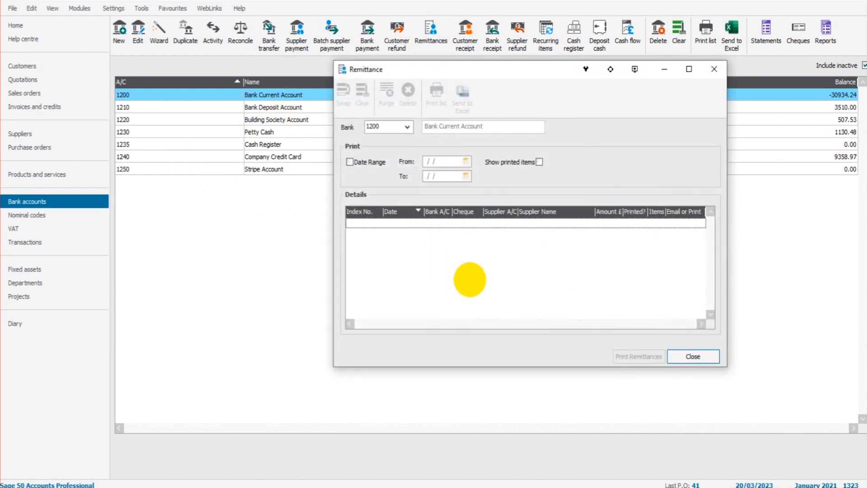
click(715, 69)
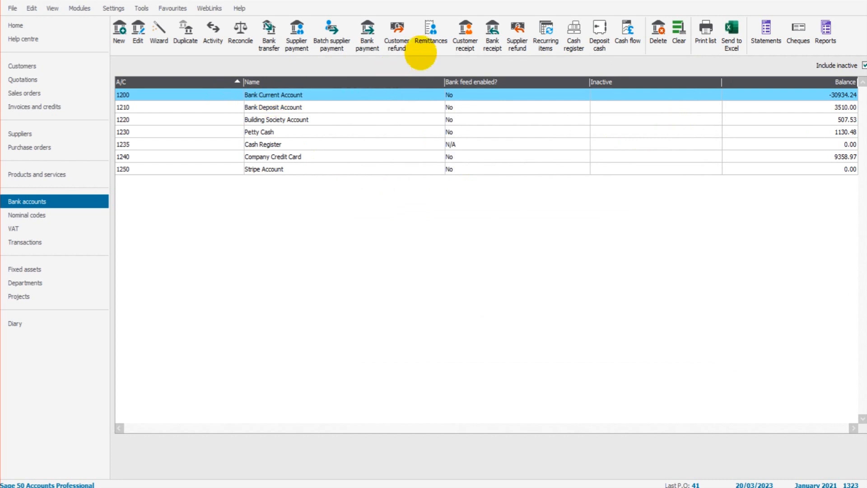
click(431, 33)
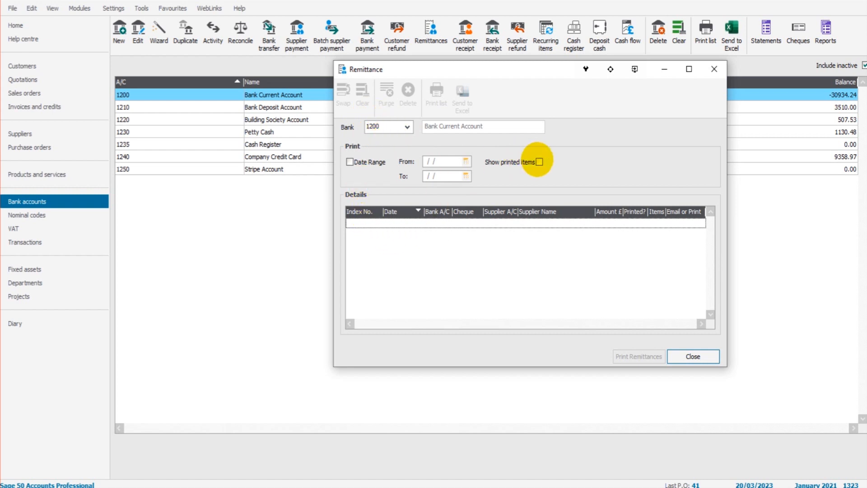
click(350, 163)
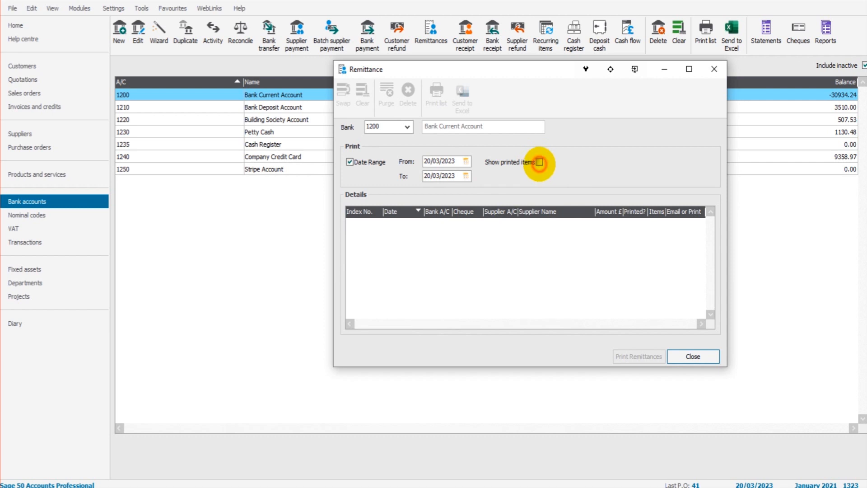
click(540, 162)
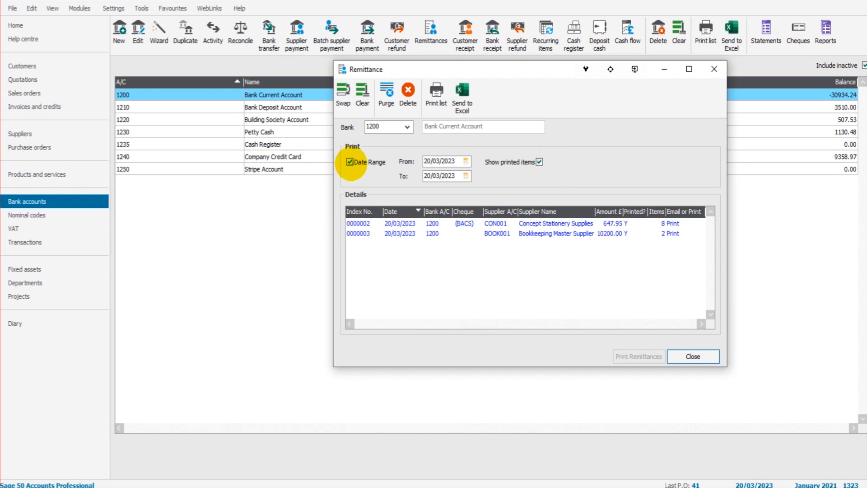
click(350, 162)
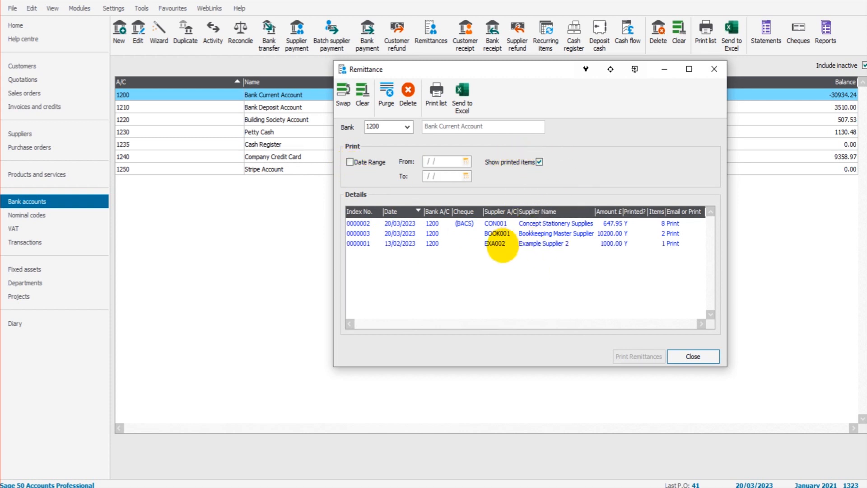
Step: Select only the Bookkeeping Master Supplier remittance for reprinting
click(498, 243)
drag(498, 243, 500, 233)
click(501, 223)
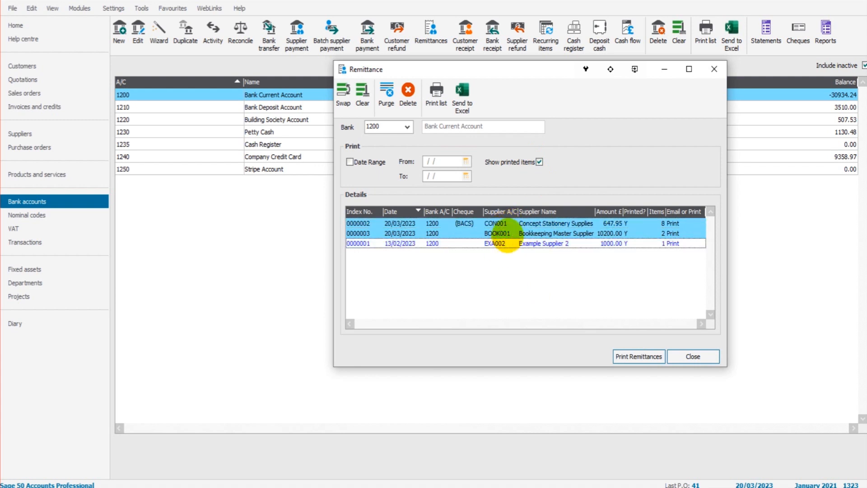
click(515, 227)
click(530, 243)
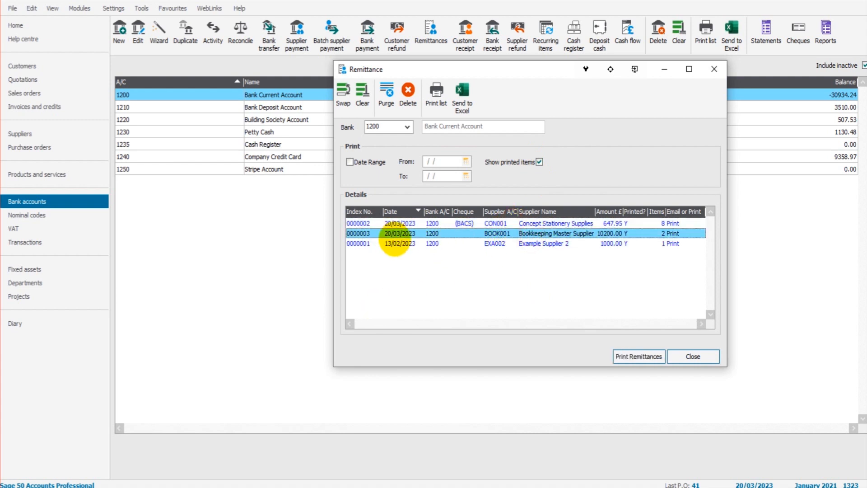
Step: Reprint the Bookkeeping Master Supplier remittance as an A4 plain paper preview
click(638, 356)
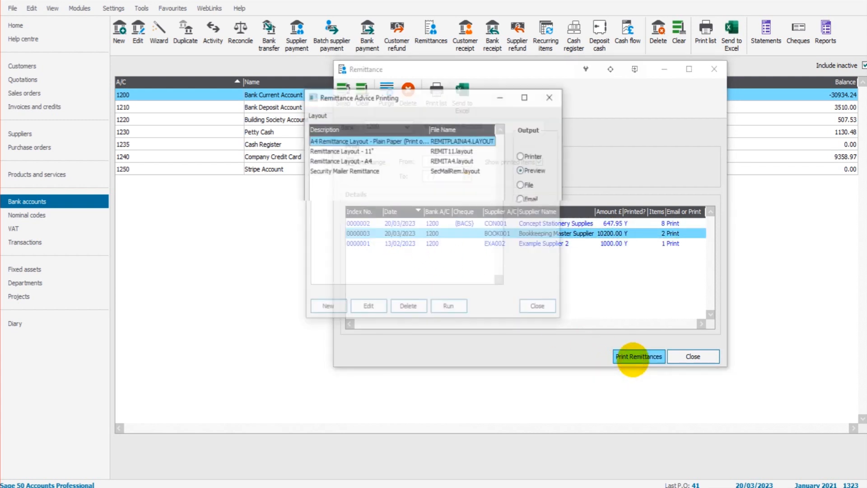
click(449, 308)
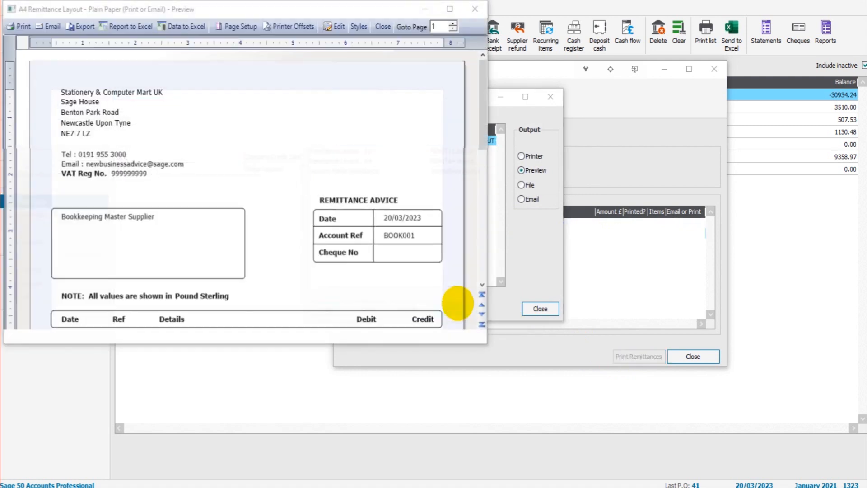
scroll(339, 136, down, 5)
scroll(339, 135, up, 5)
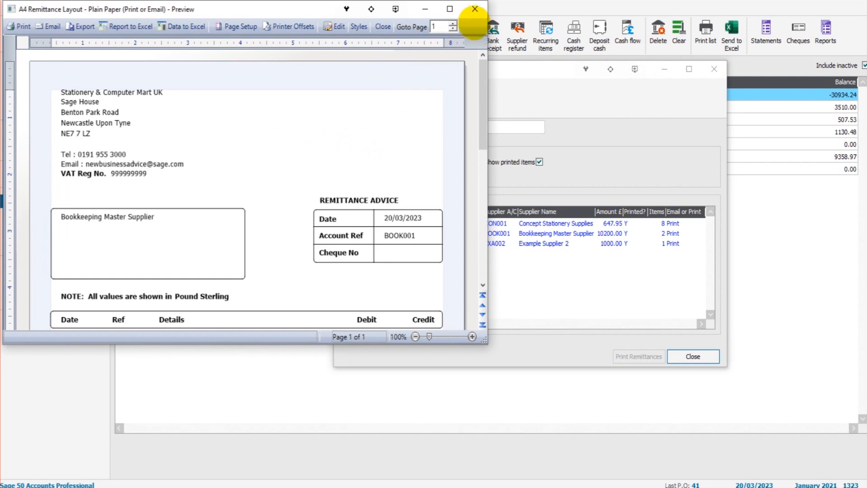
click(475, 9)
Step: Reopen Remittances, toggle Show printed items on and off, and close back to the bank accounts list
click(715, 68)
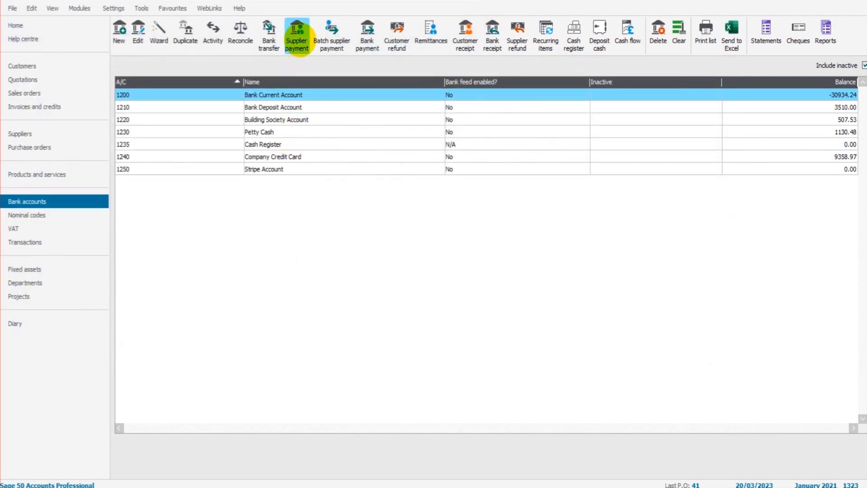
click(431, 34)
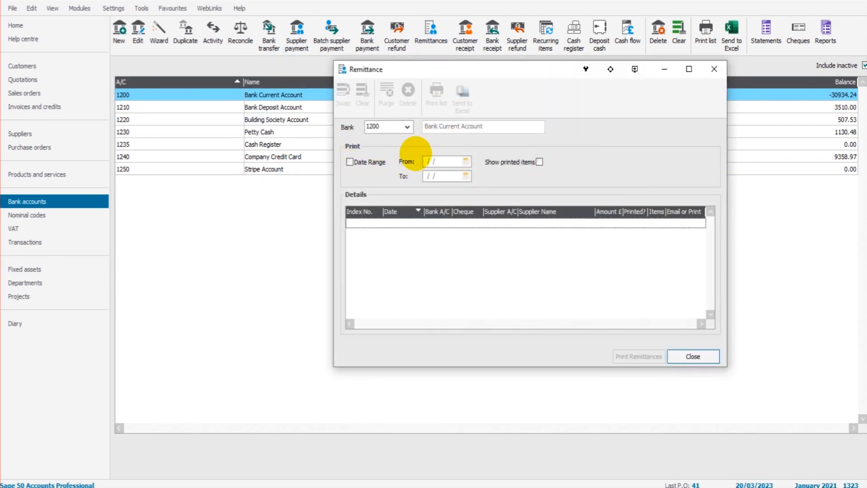
click(538, 162)
click(538, 162)
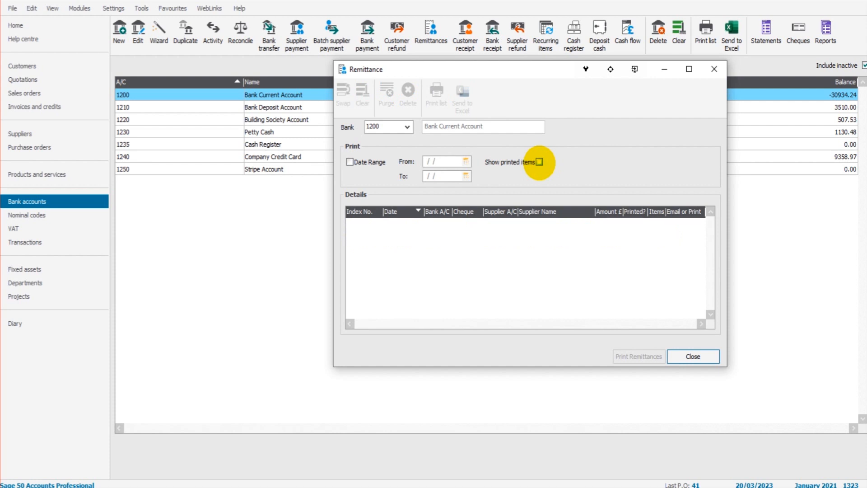
click(714, 69)
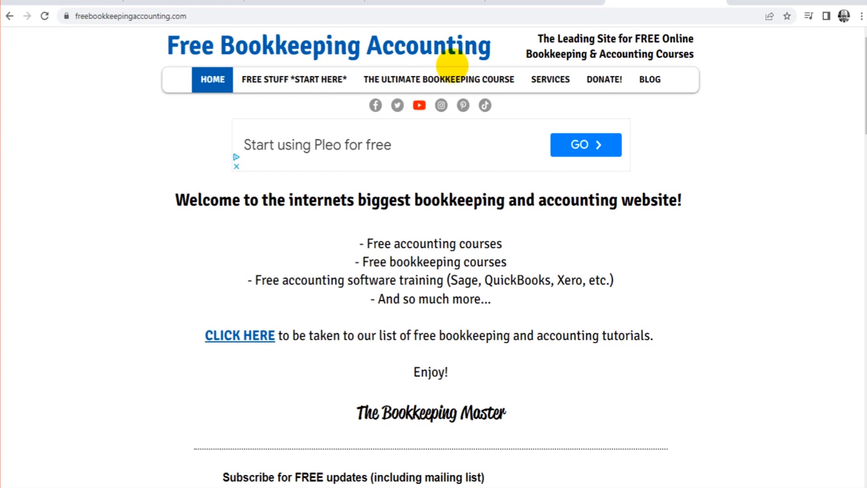
Step: Navigate from FREE STUFF *START HERE* to the free Sage Accounts training courses page
click(303, 75)
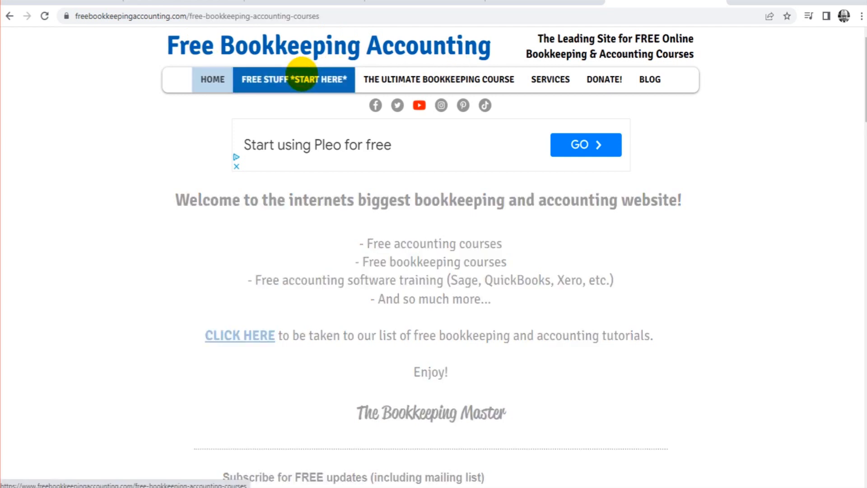
scroll(417, 170, down, 5)
scroll(417, 170, down, 3)
scroll(416, 169, down, 5)
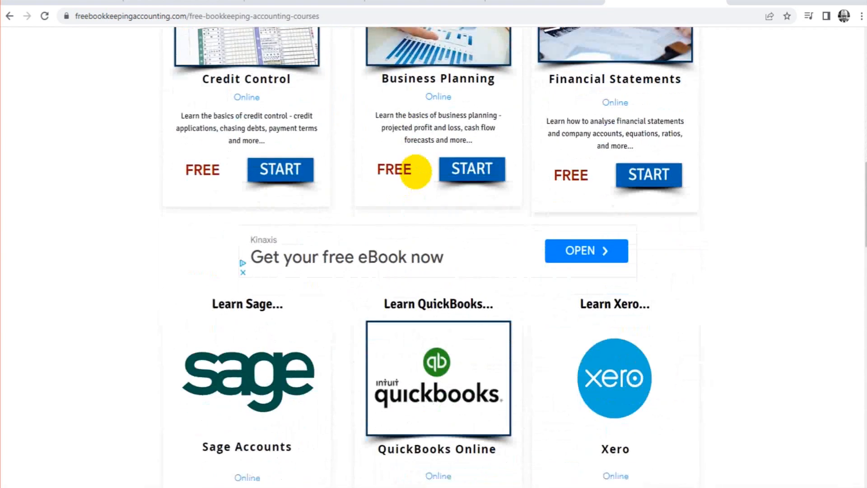
scroll(417, 169, down, 3)
click(265, 186)
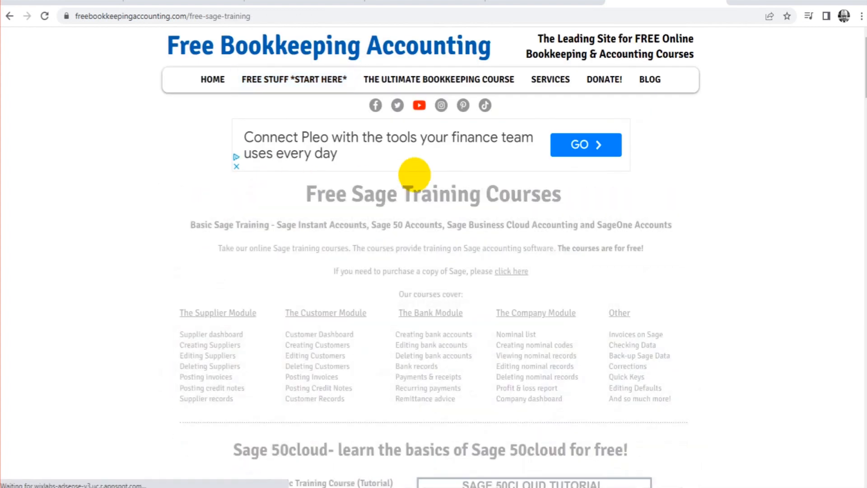
scroll(417, 170, down, 5)
scroll(474, 136, down, 5)
scroll(461, 245, down, 2)
scroll(462, 246, down, 5)
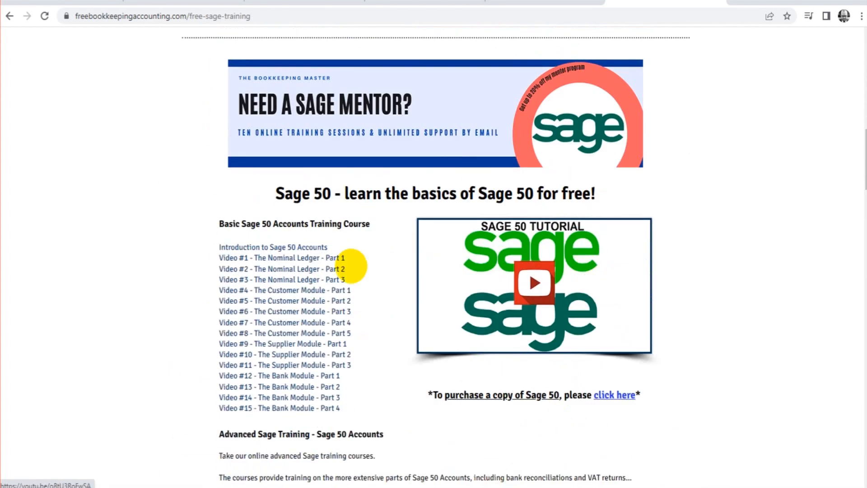
scroll(180, 213, down, 5)
scroll(223, 121, down, 5)
scroll(313, 135, down, 4)
scroll(314, 134, down, 5)
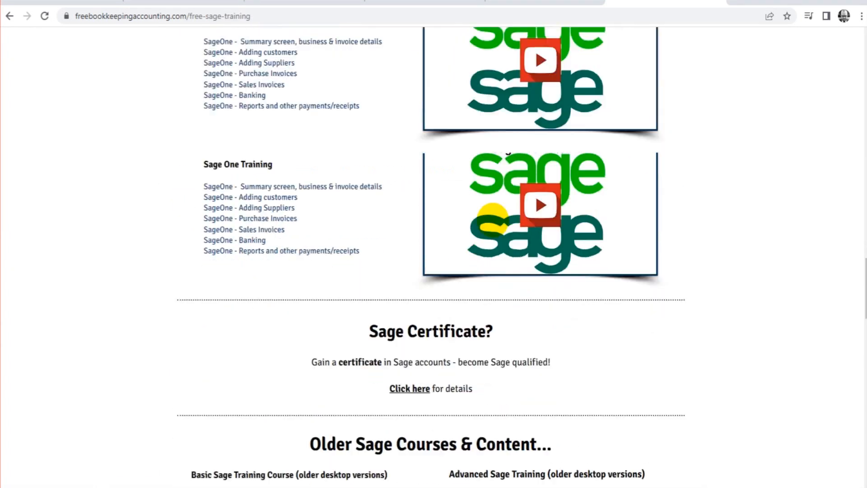
scroll(223, 210, down, 5)
scroll(217, 156, down, 5)
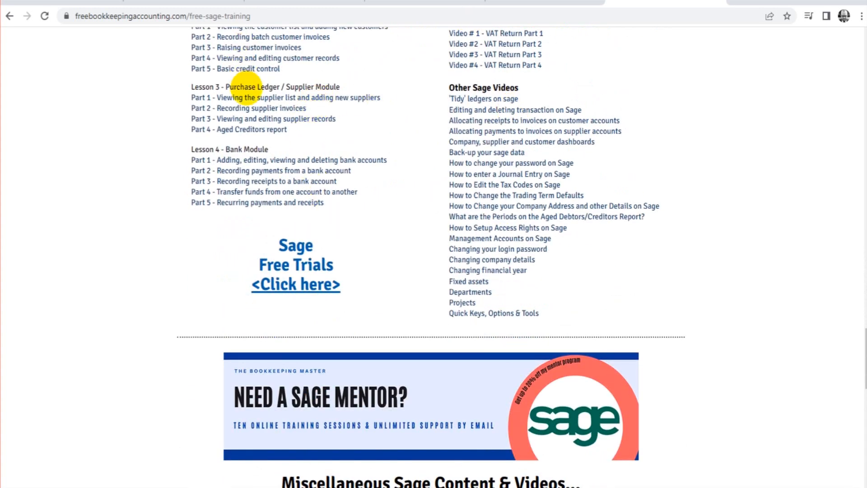
scroll(237, 88, down, 5)
scroll(433, 305, down, 3)
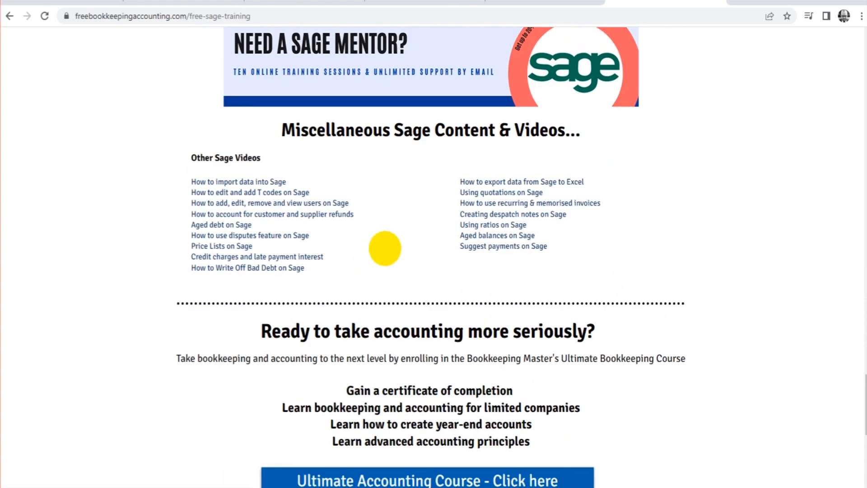
scroll(325, 244, up, 2)
scroll(235, 248, up, 3)
scroll(236, 248, up, 8)
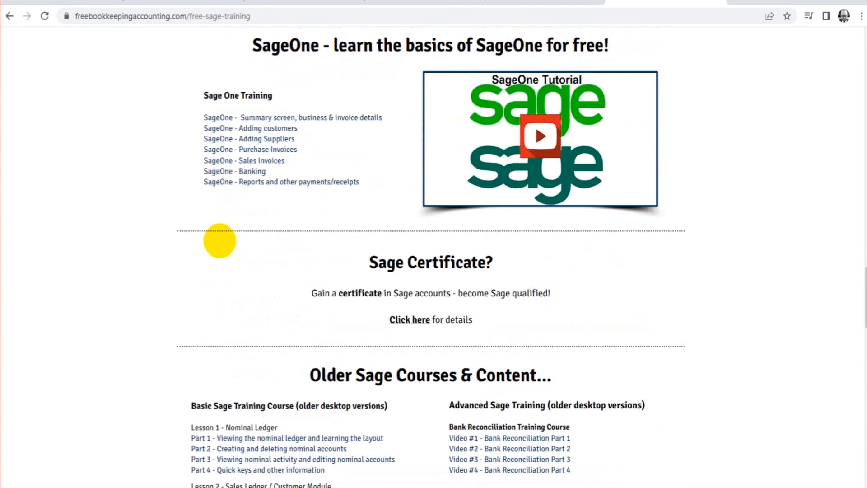
scroll(218, 233, up, 6)
scroll(218, 231, up, 6)
scroll(218, 227, up, 6)
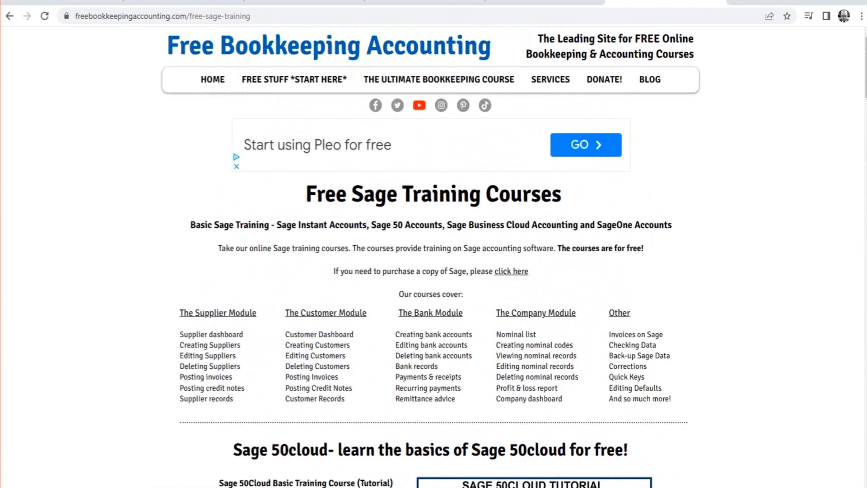